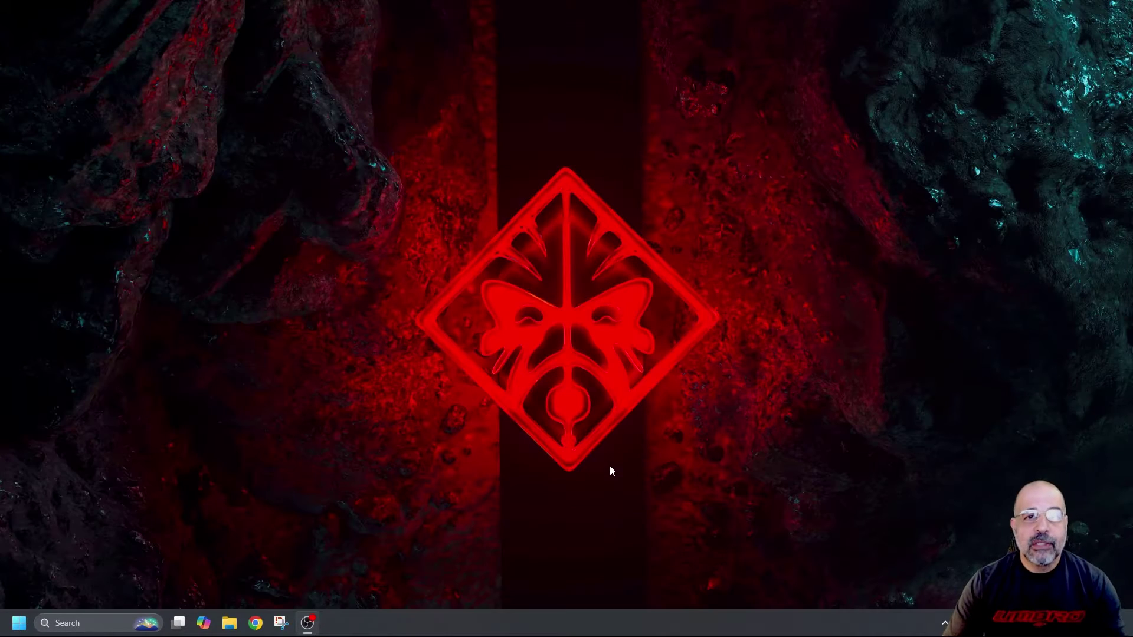
# Launch Microsoft Teams by searching 'teams' in Start, then reopen Start to see pinned apps
pyautogui.click(14, 627)
pyautogui.write('teams')
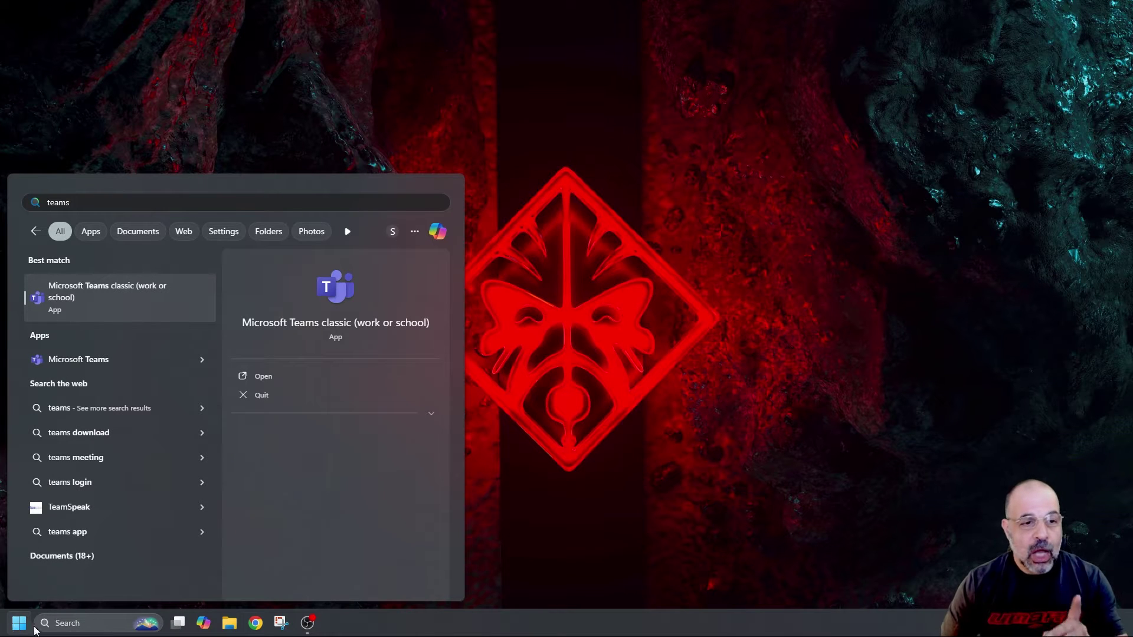
pyautogui.click(144, 359)
pyautogui.click(19, 623)
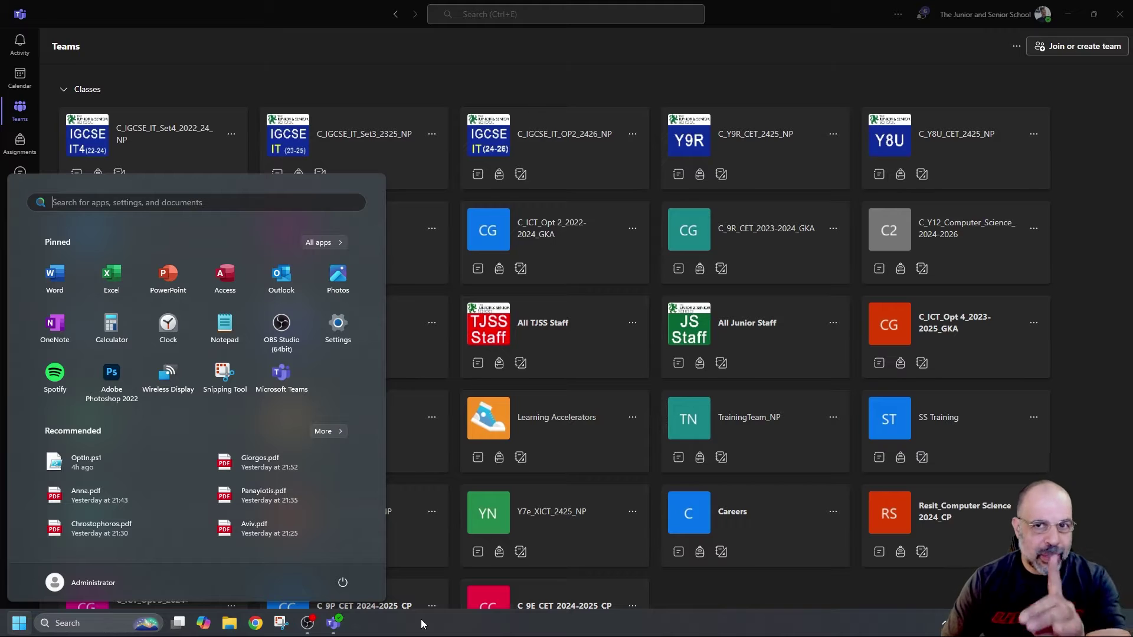
# Open Y5R Word Assignment from the Teacher Training team's past-due assignments list
pyautogui.click(612, 66)
pyautogui.click(300, 414)
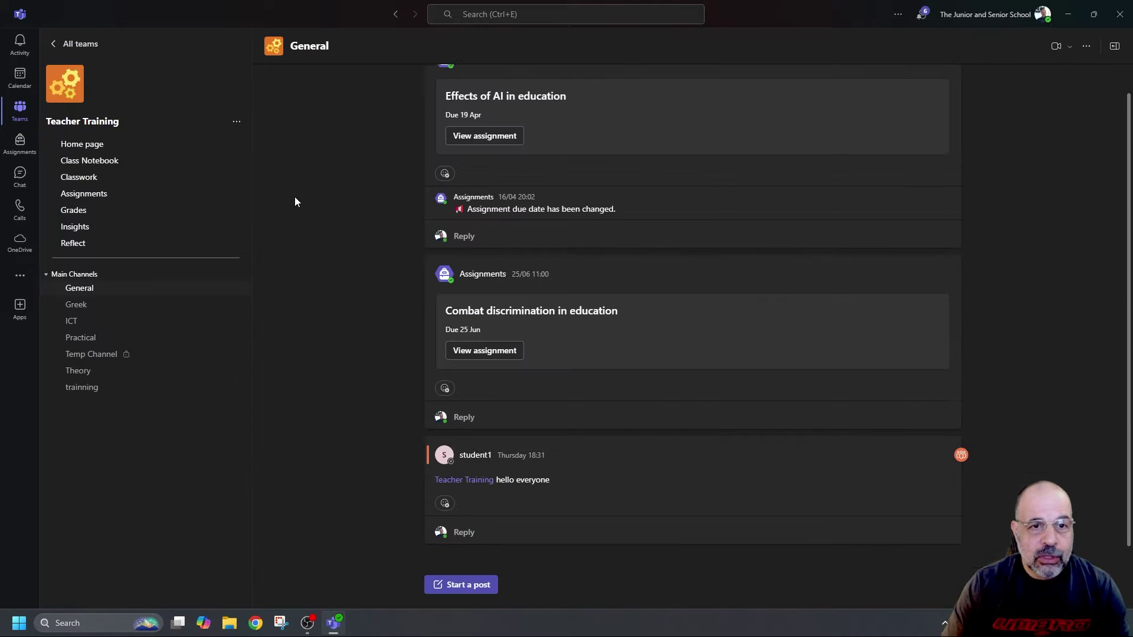
pyautogui.click(118, 196)
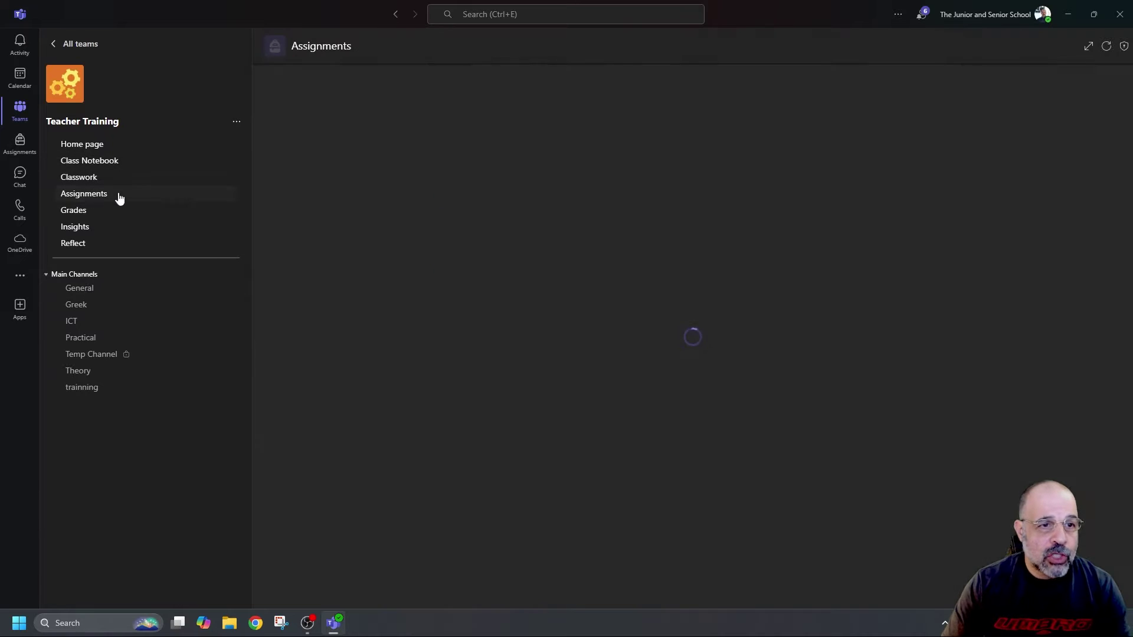
pyautogui.scroll(-5, 383, 358)
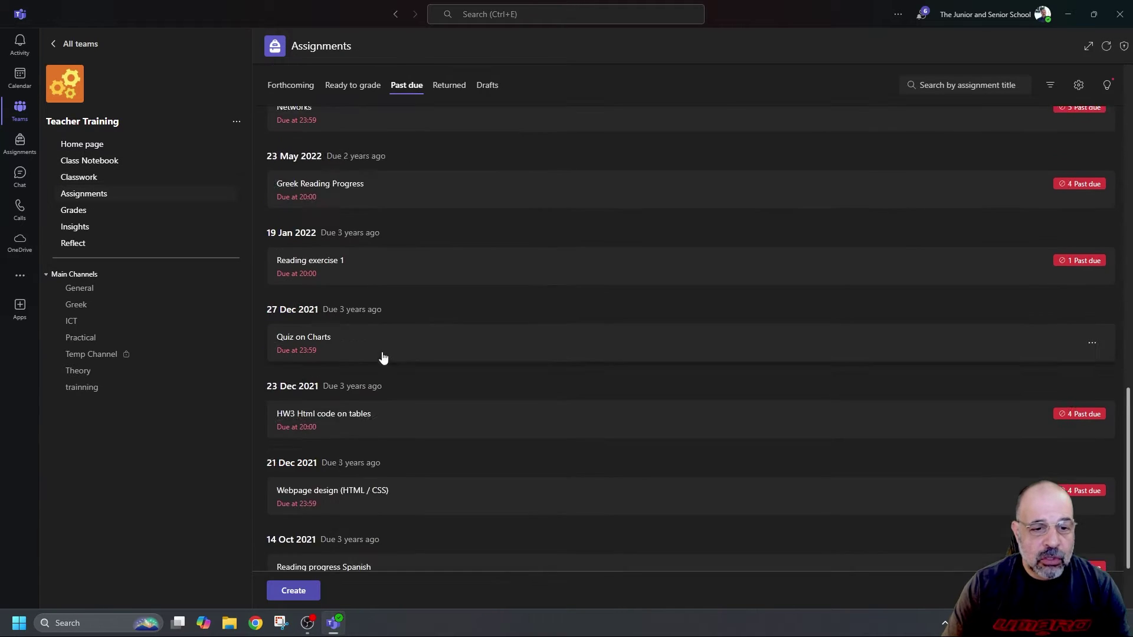
pyautogui.scroll(-15, 383, 358)
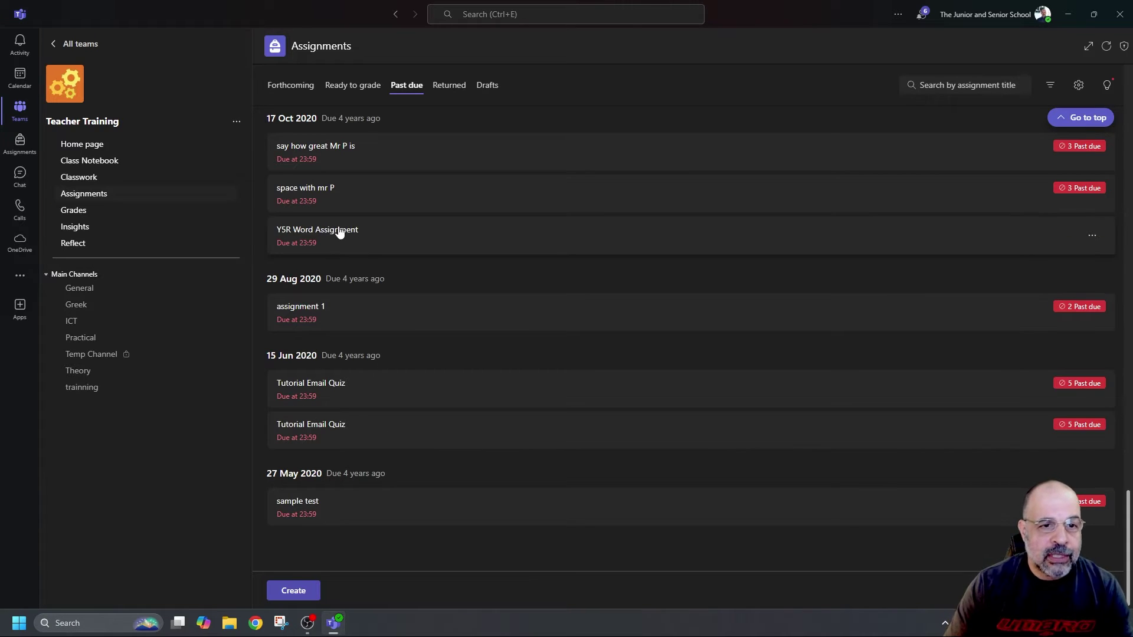
pyautogui.click(401, 234)
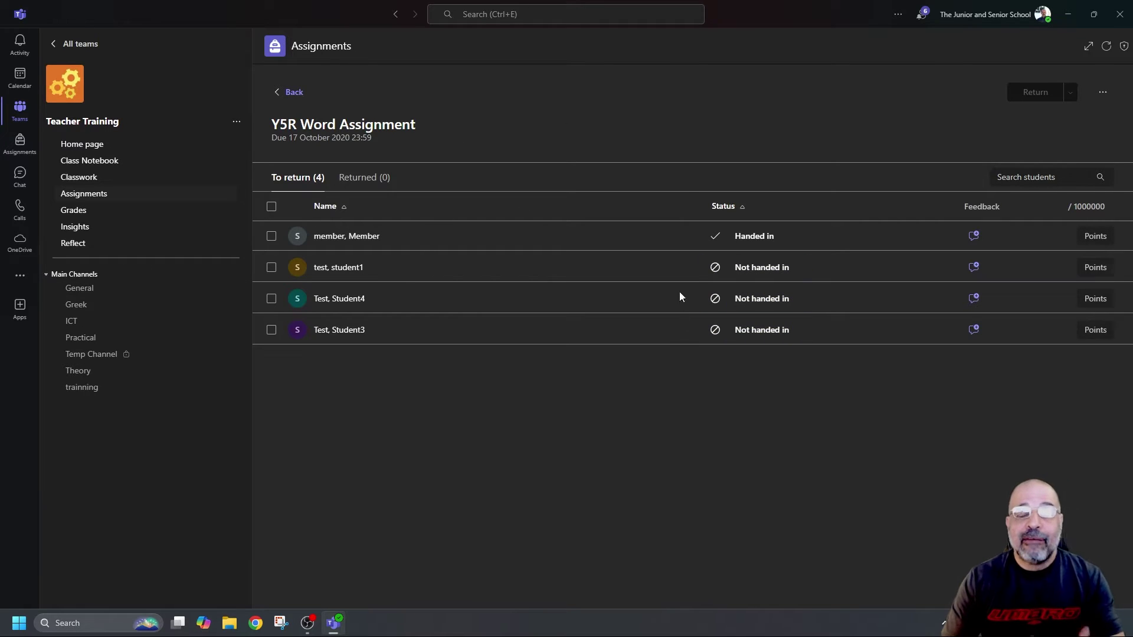
# View the General channel's Files, then return to Teacher Training's past-due Assignments list
pyautogui.click(90, 288)
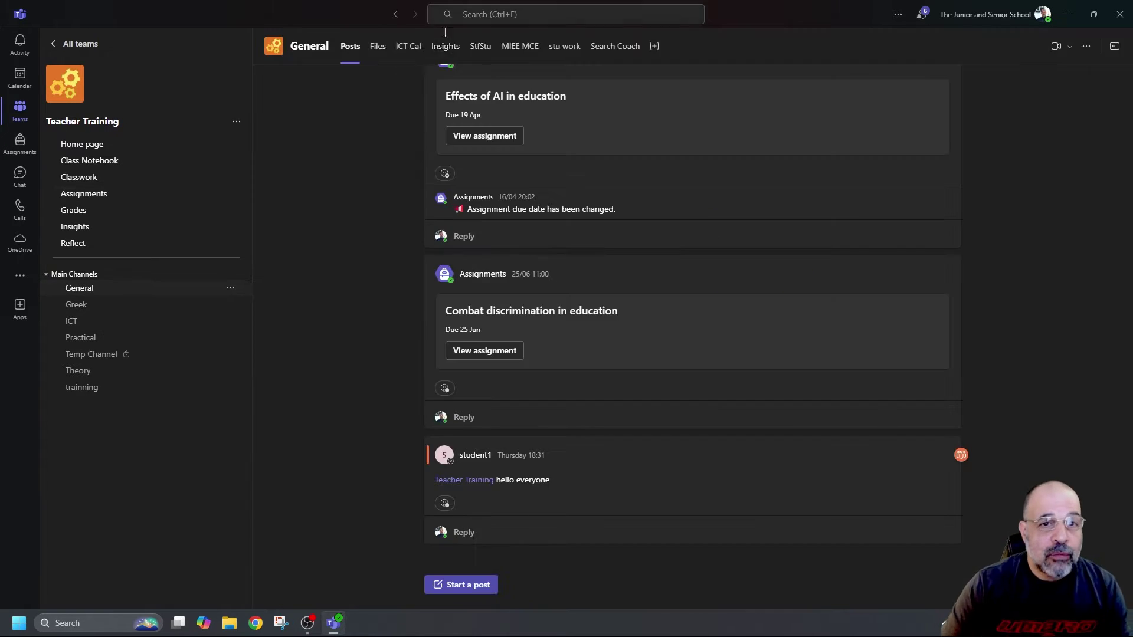
pyautogui.click(376, 47)
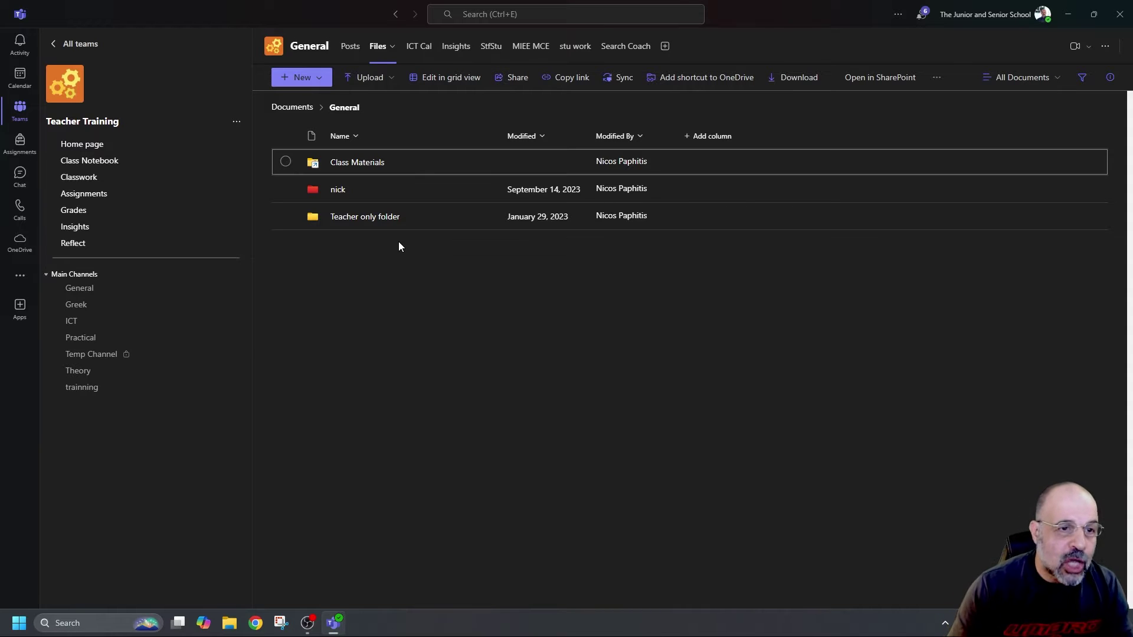
pyautogui.click(100, 194)
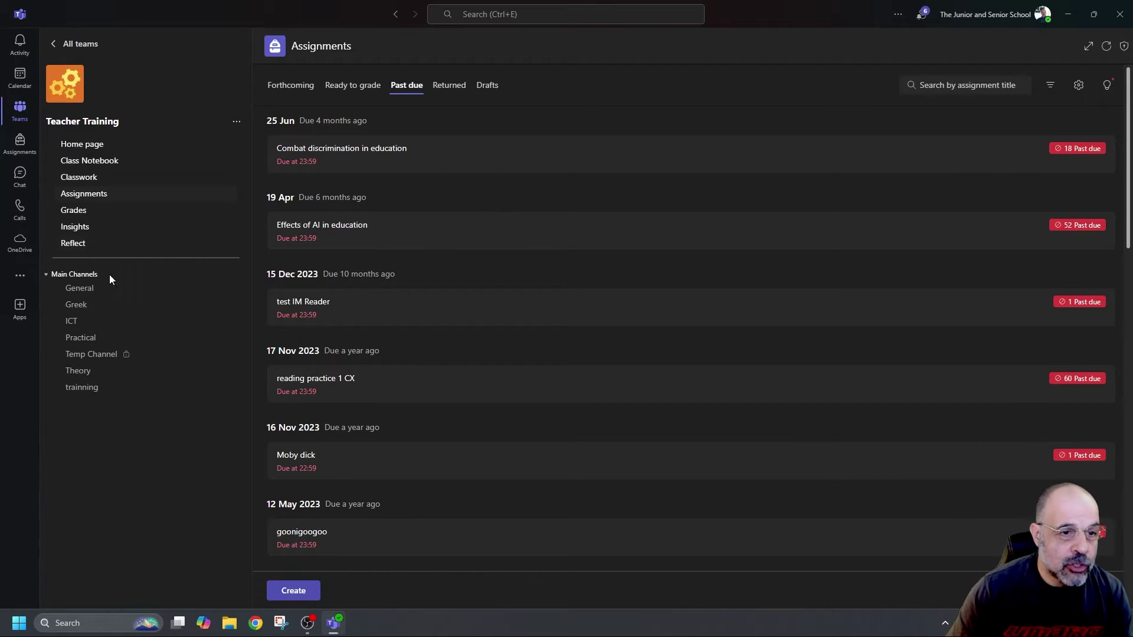
# Show the Teacher Training General channel's Files with Class Materials, nick and Teacher only folder
pyautogui.click(80, 287)
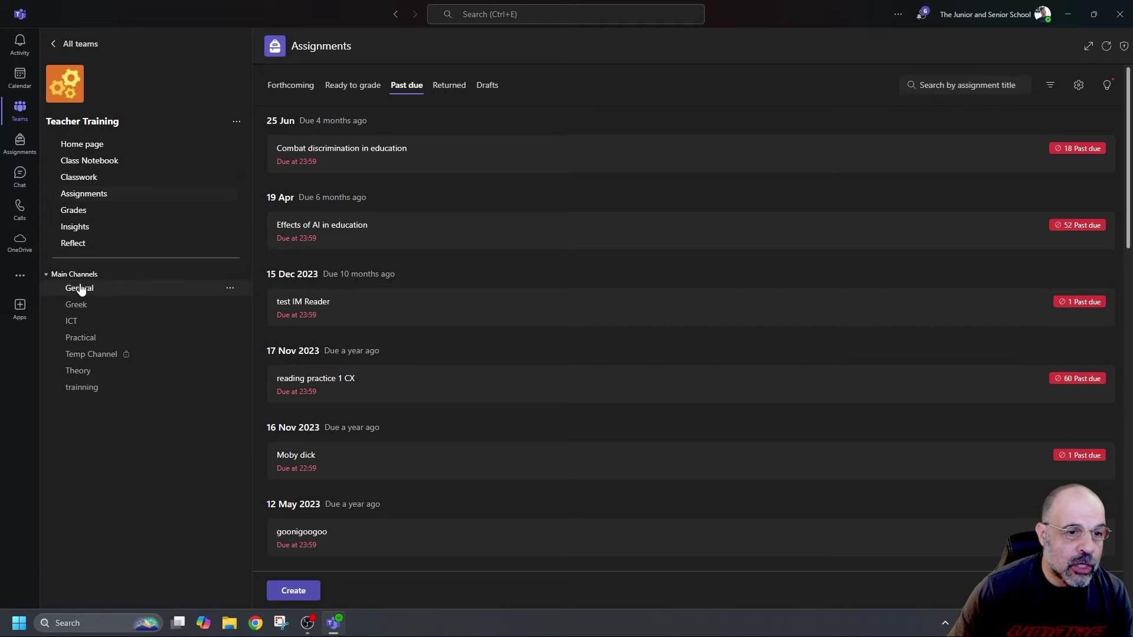
pyautogui.click(378, 47)
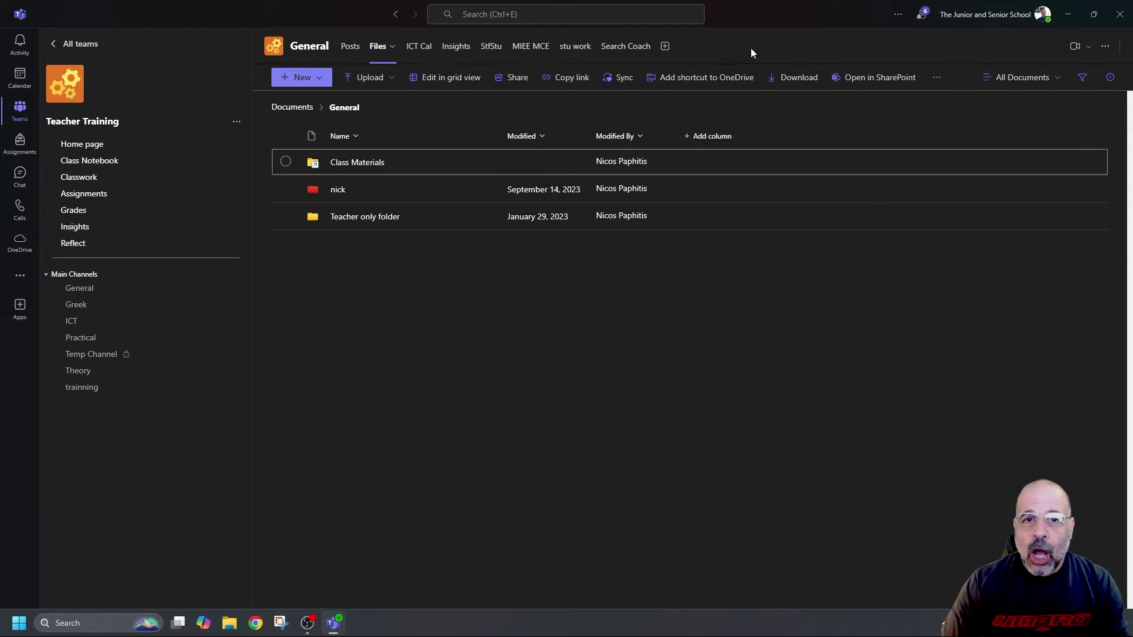
# Close the Teams window and launch Google Chrome maximized
pyautogui.click(1125, 17)
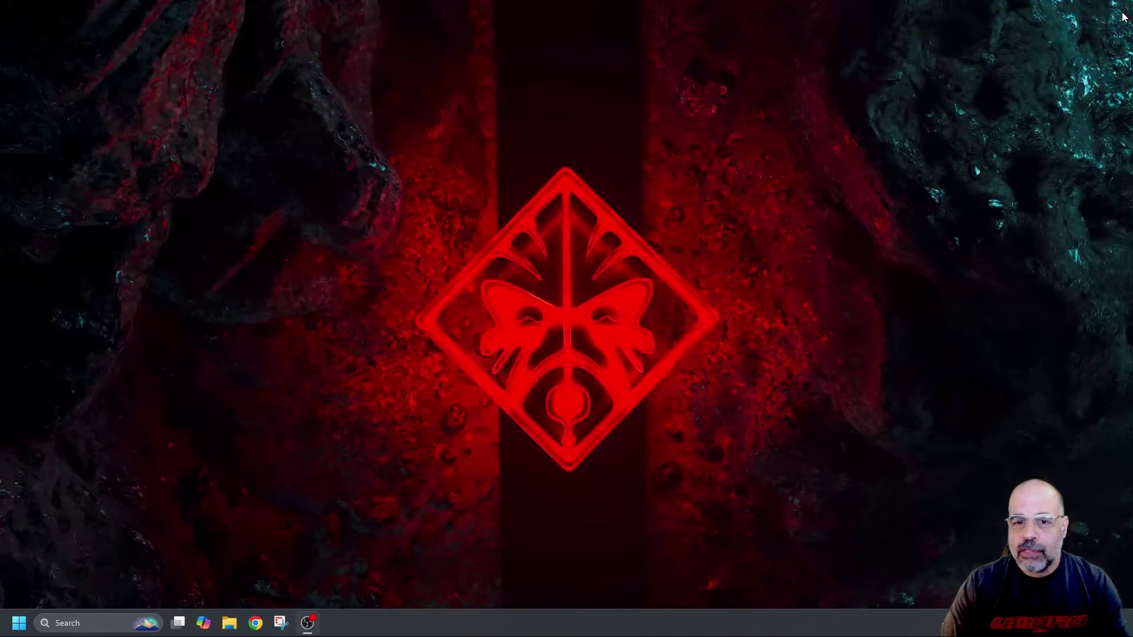
pyautogui.click(255, 623)
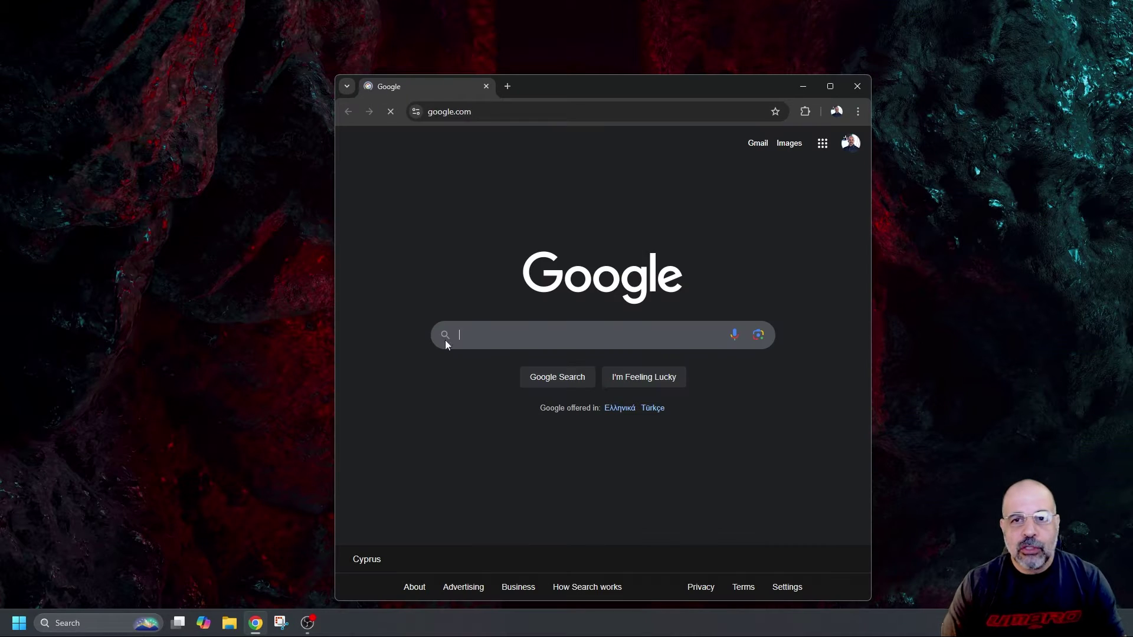
pyautogui.doubleClick(666, 87)
# Go to 'office' in Chrome's address bar to load the Microsoft 365 home page
pyautogui.click(324, 43)
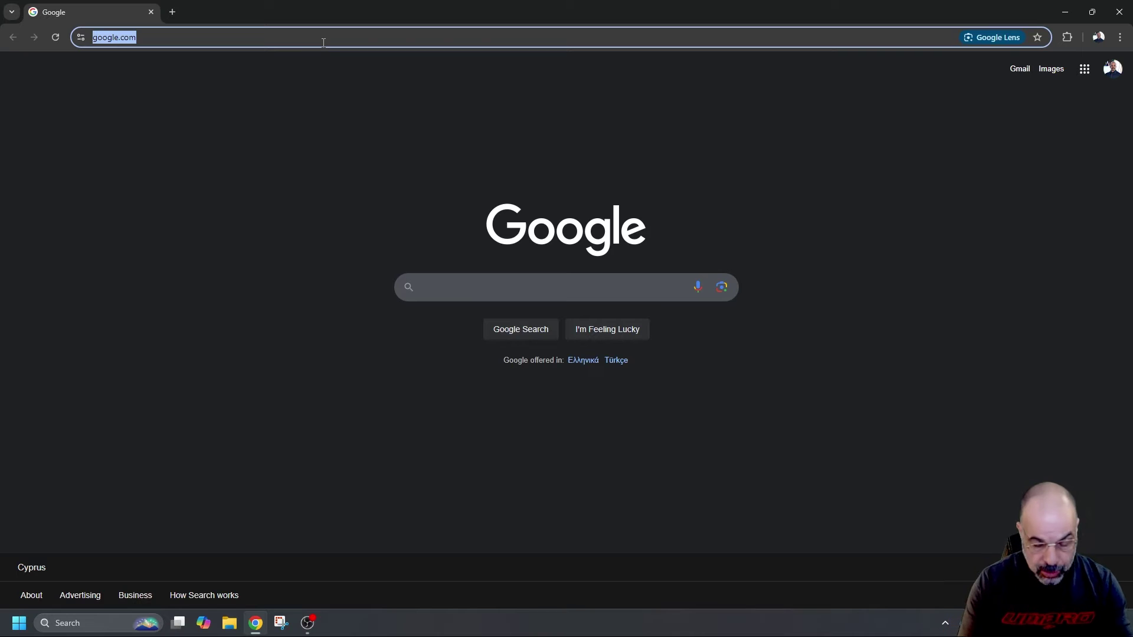
pyautogui.write('office')
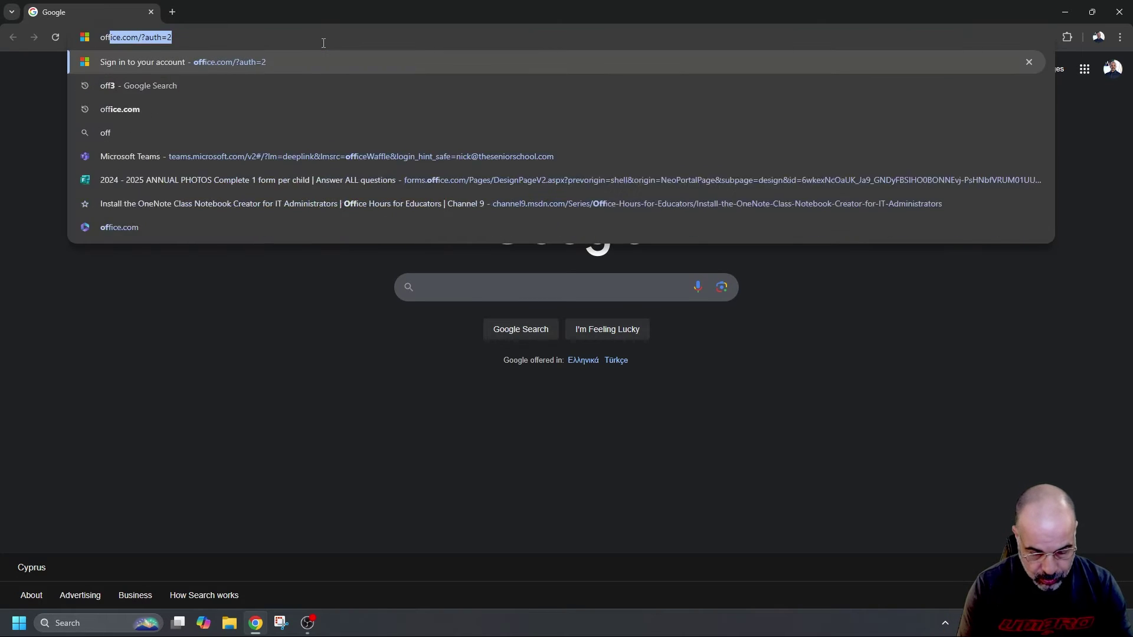
pyautogui.press('Return')
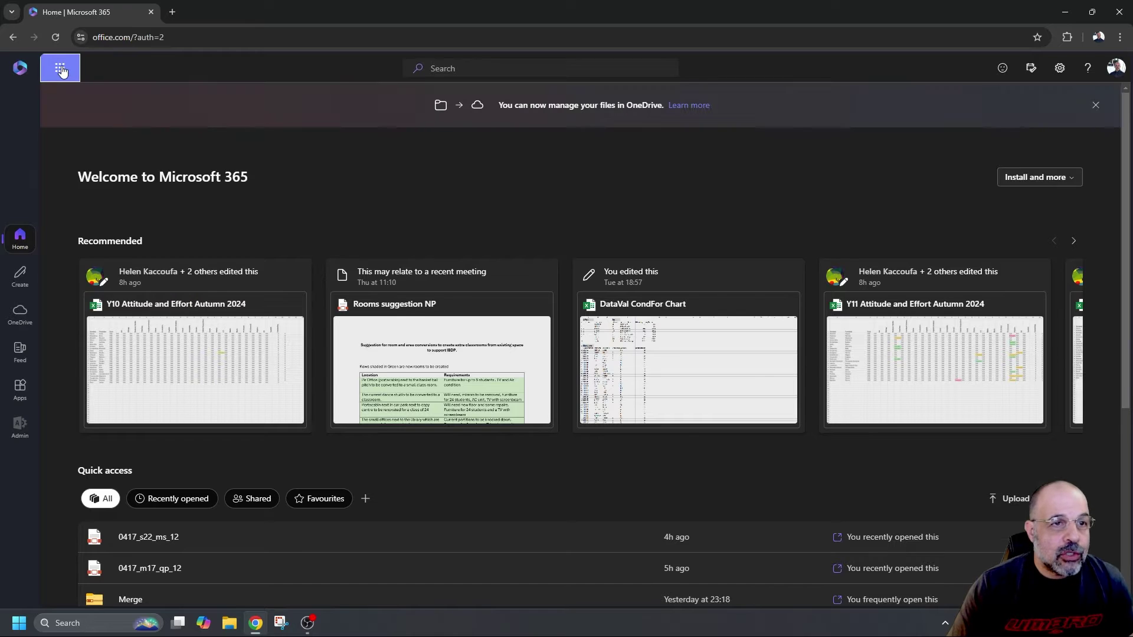
# Open Teams in a new tab from the Microsoft 365 app launcher and restore Chrome's window size
pyautogui.click(62, 68)
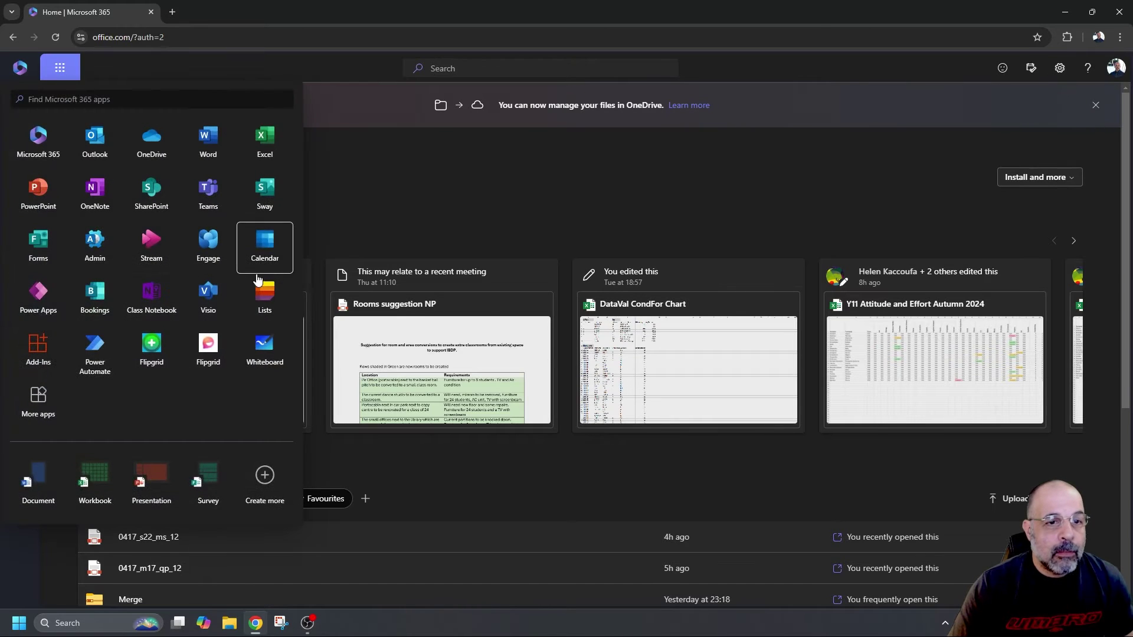
pyautogui.click(207, 193)
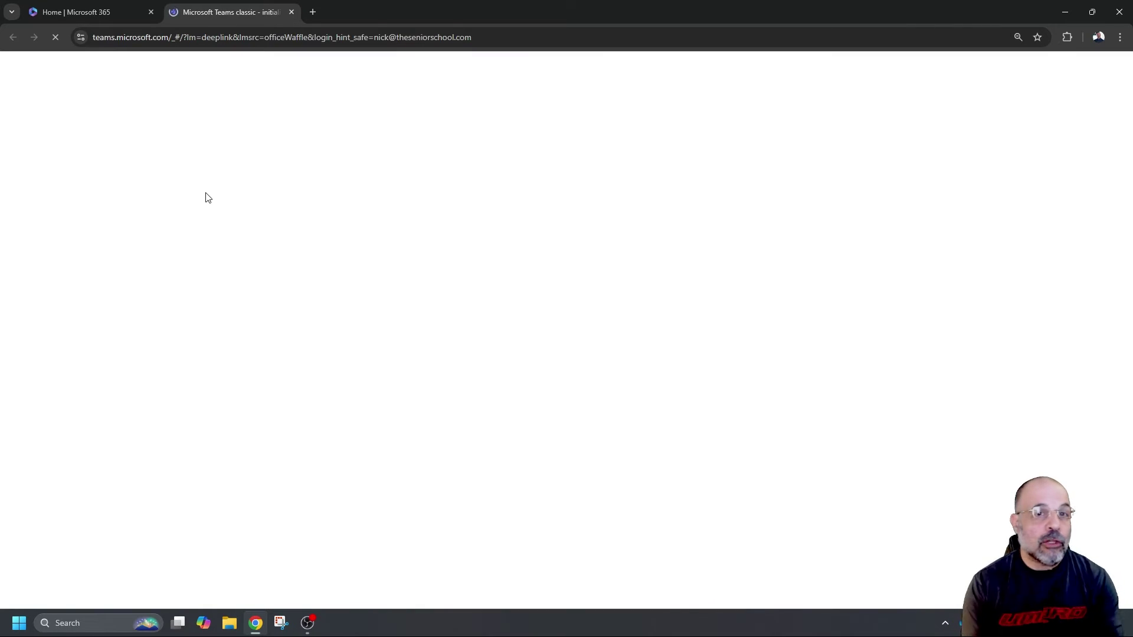
pyautogui.moveTo(463, 7); pyautogui.dragTo(756, 65)
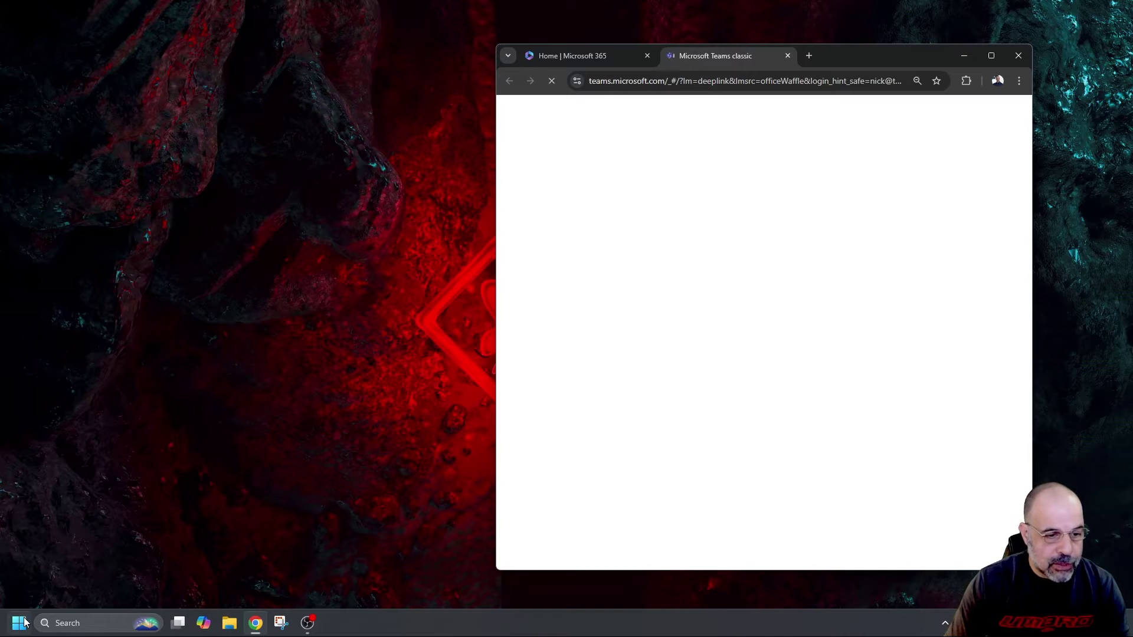
# Launch the Teams desktop app from Start, arrange it beside Chrome, then close it
pyautogui.click(18, 623)
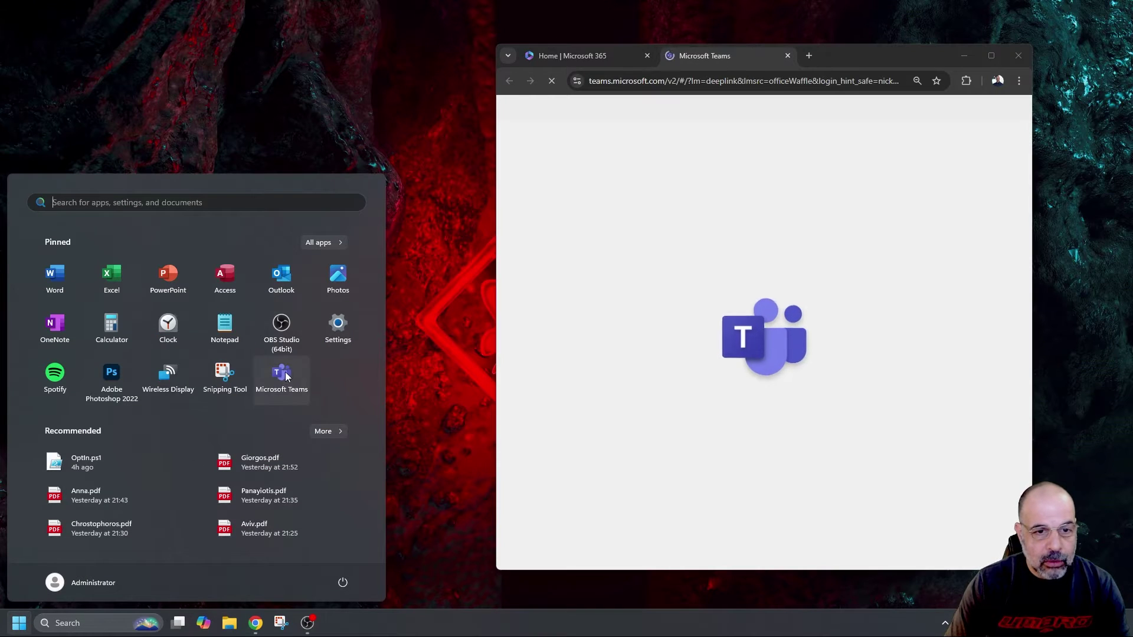
pyautogui.click(281, 375)
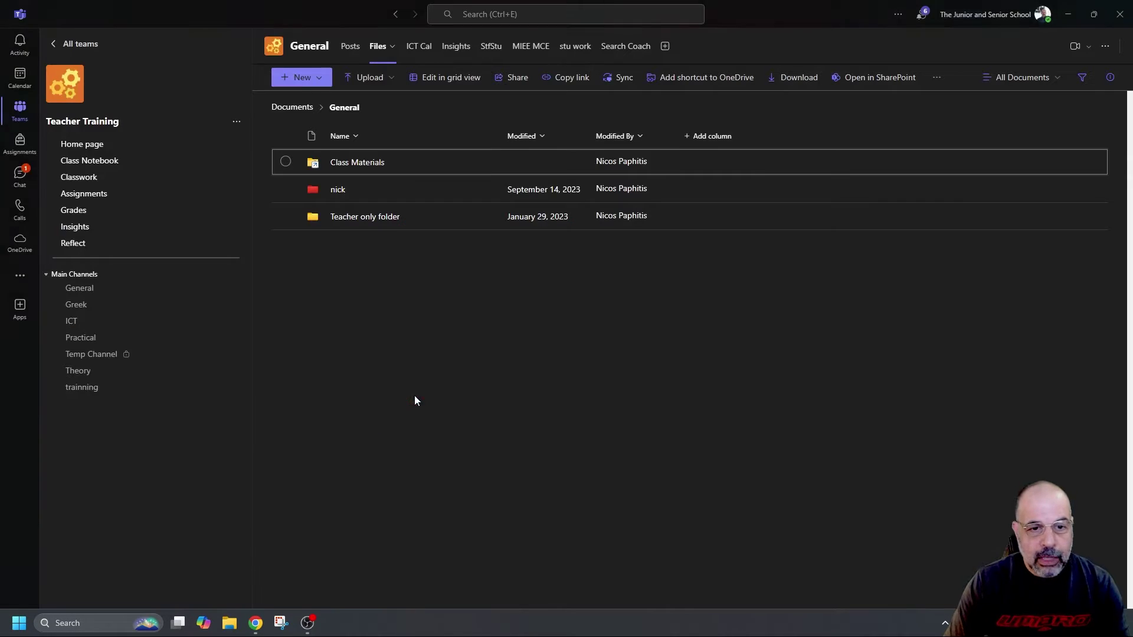
pyautogui.moveTo(806, 15); pyautogui.dragTo(318, 40)
pyautogui.moveTo(872, 52); pyautogui.dragTo(936, 59)
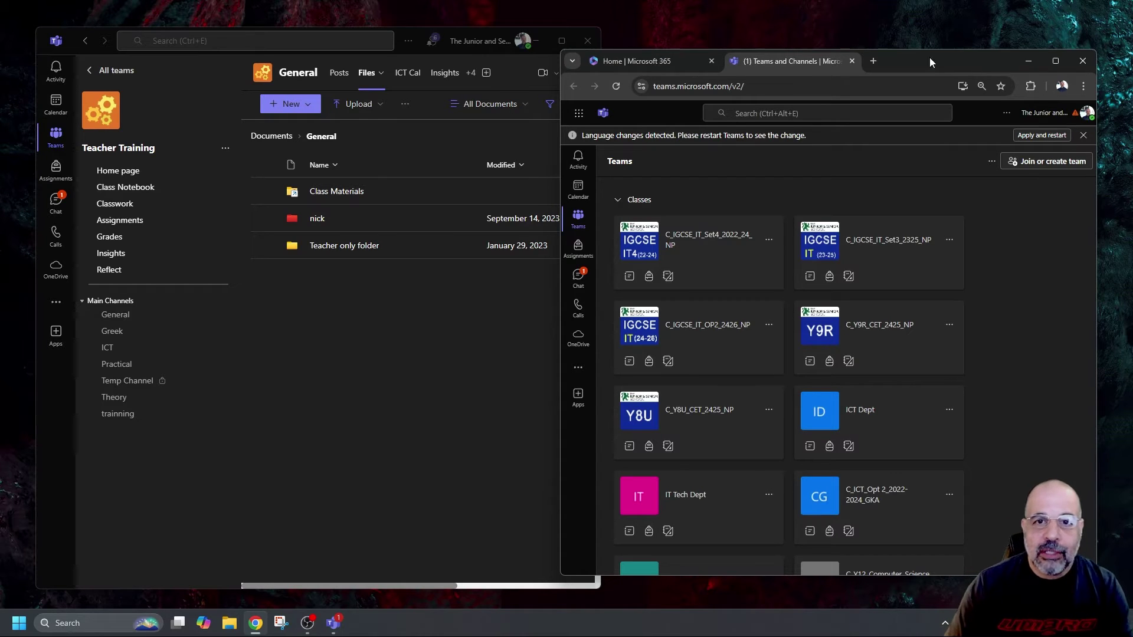
pyautogui.click(588, 42)
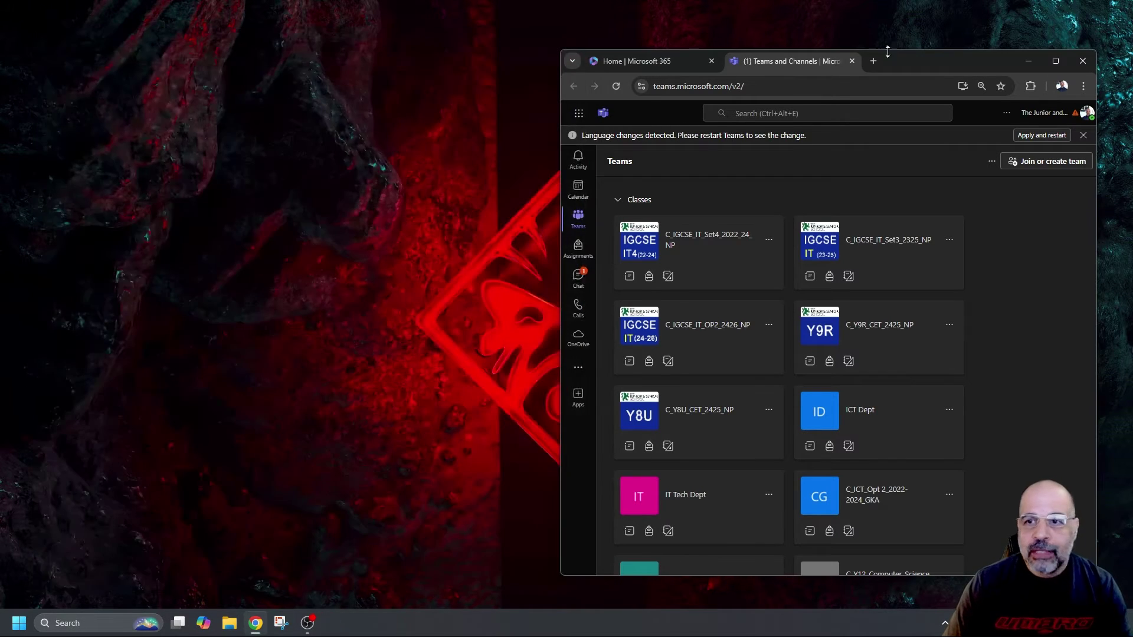
# Maximize Chrome so the web Teams Classes grid fills the screen
pyautogui.doubleClick(942, 58)
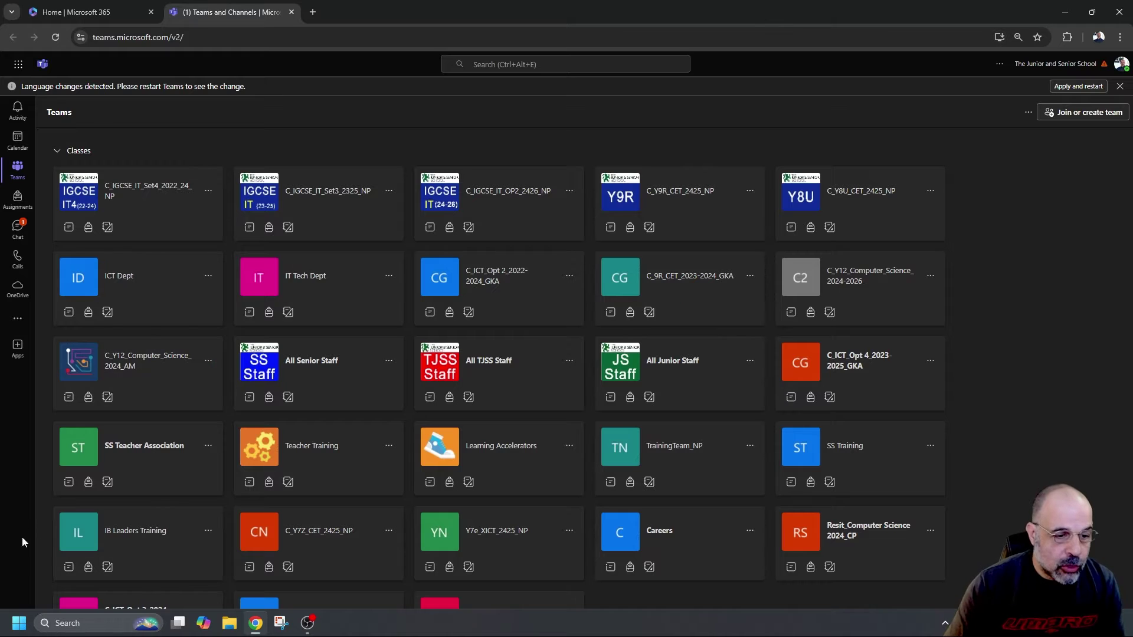
pyautogui.click(18, 625)
pyautogui.click(18, 629)
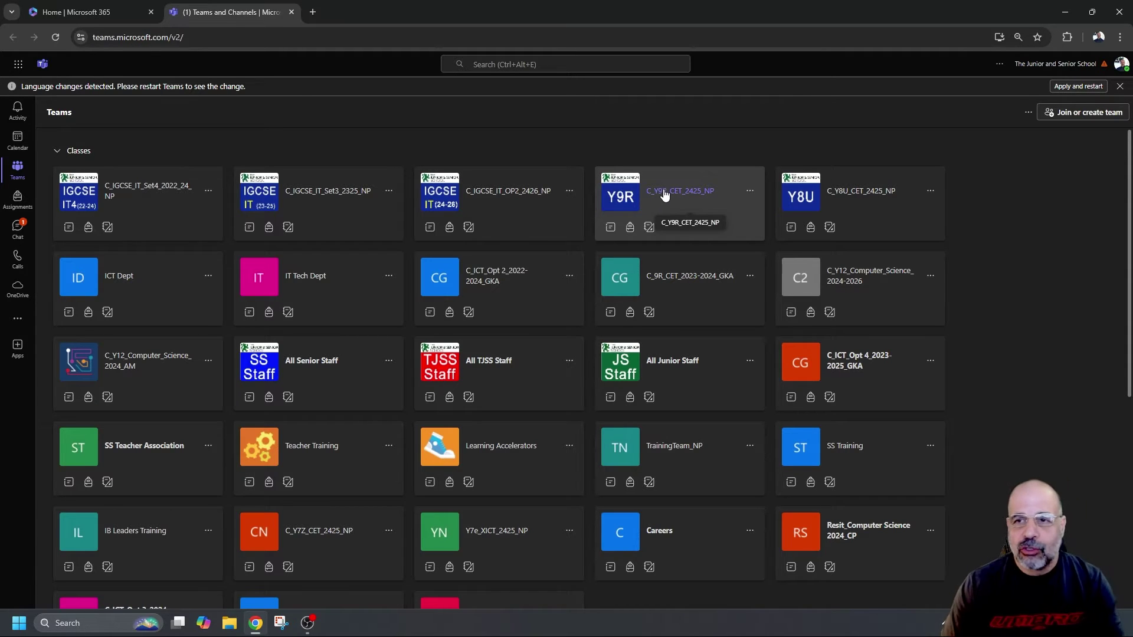
# Install Microsoft Teams as a Chrome app from the address bar's install icon, then close Chrome
pyautogui.click(1000, 39)
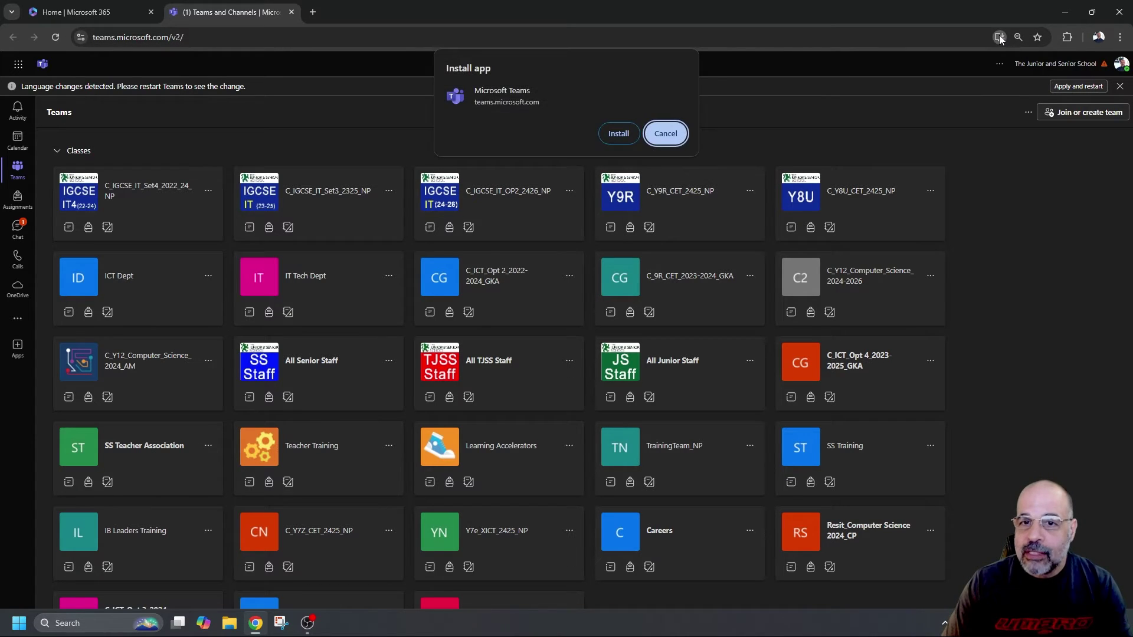
pyautogui.click(616, 133)
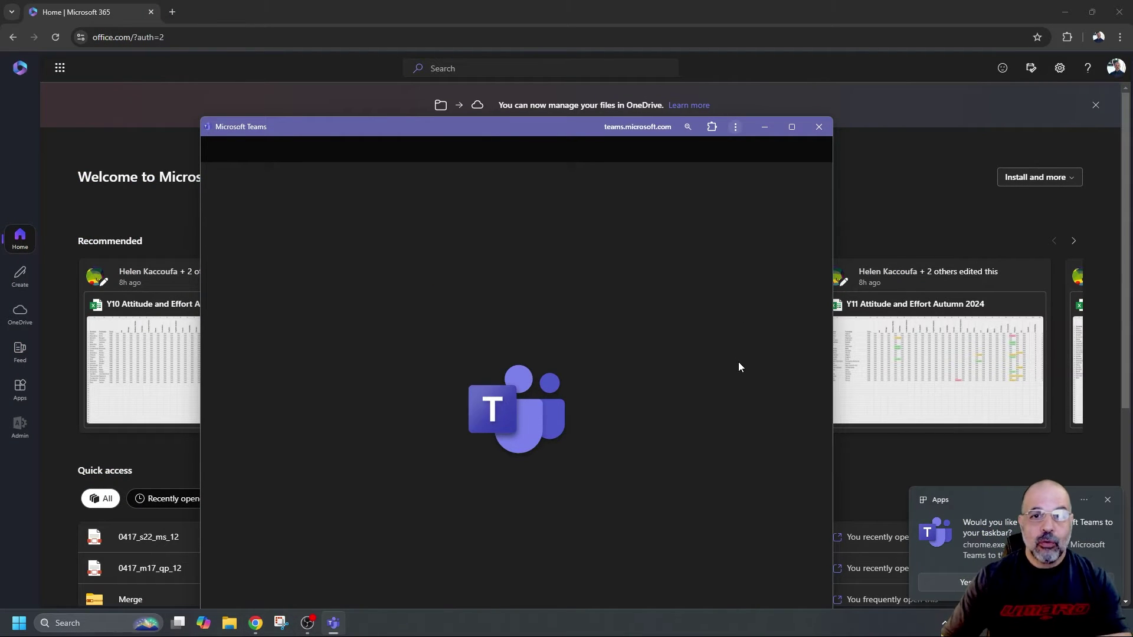
pyautogui.moveTo(544, 126); pyautogui.dragTo(570, 30)
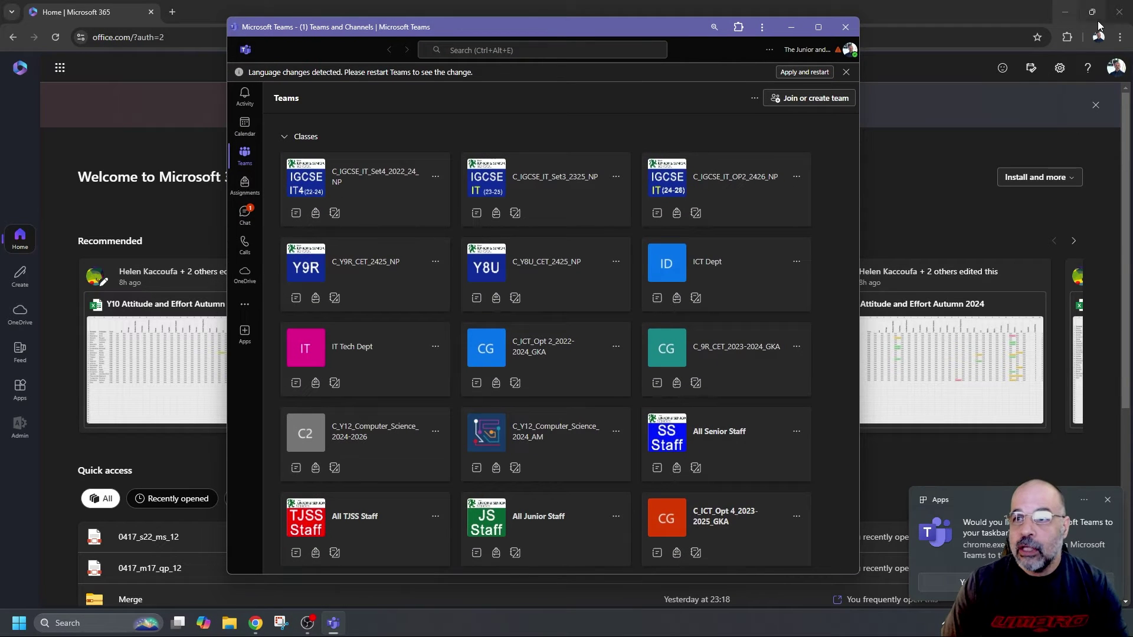
pyautogui.click(1120, 12)
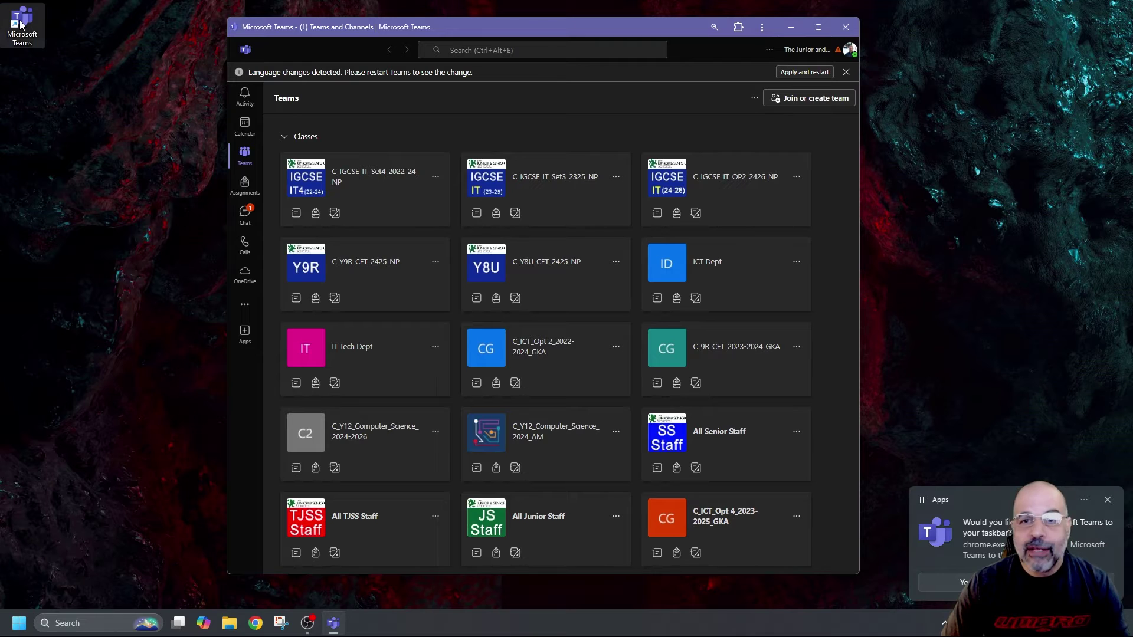
# Move the Teams desktop shortcut to the upper right, then relaunch Teams from it
pyautogui.moveTo(21, 24); pyautogui.dragTo(974, 93)
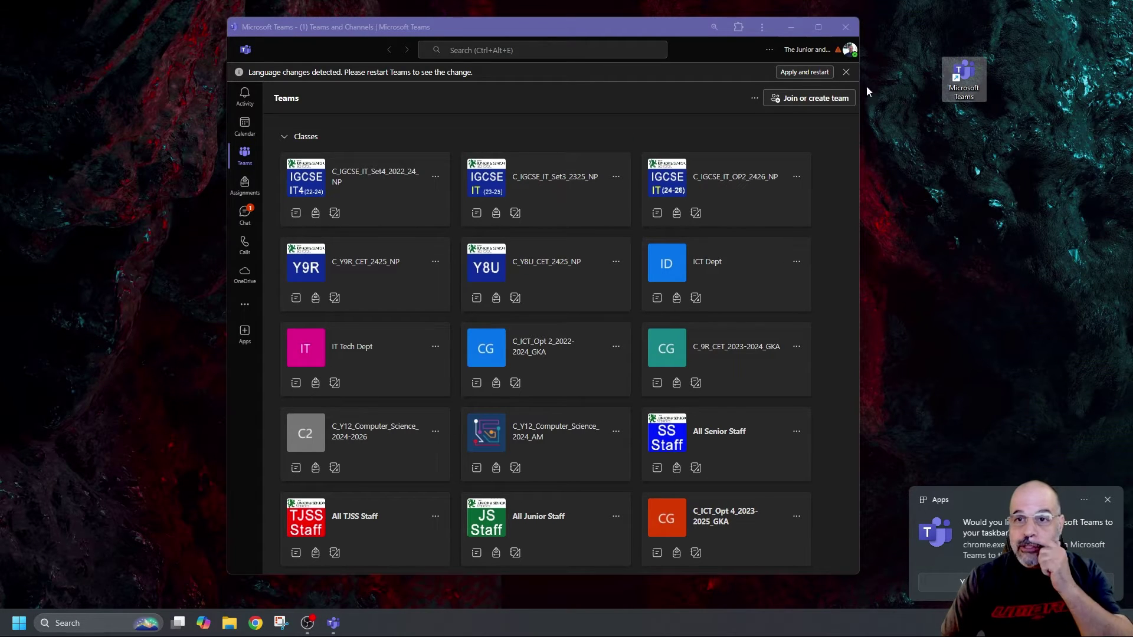
pyautogui.click(846, 27)
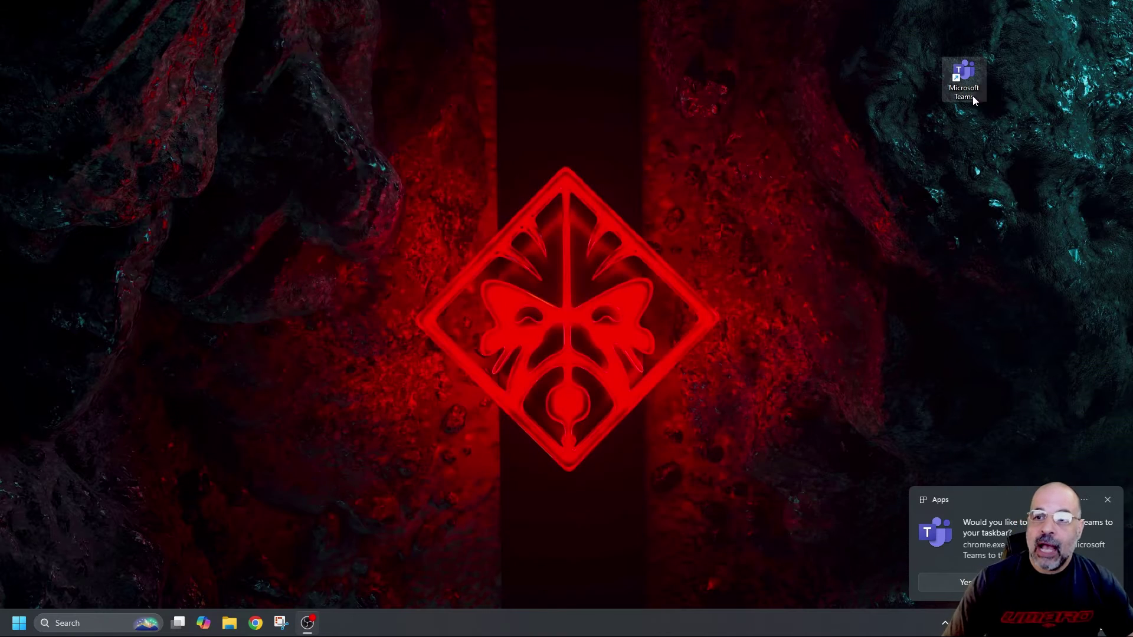
pyautogui.doubleClick(965, 72)
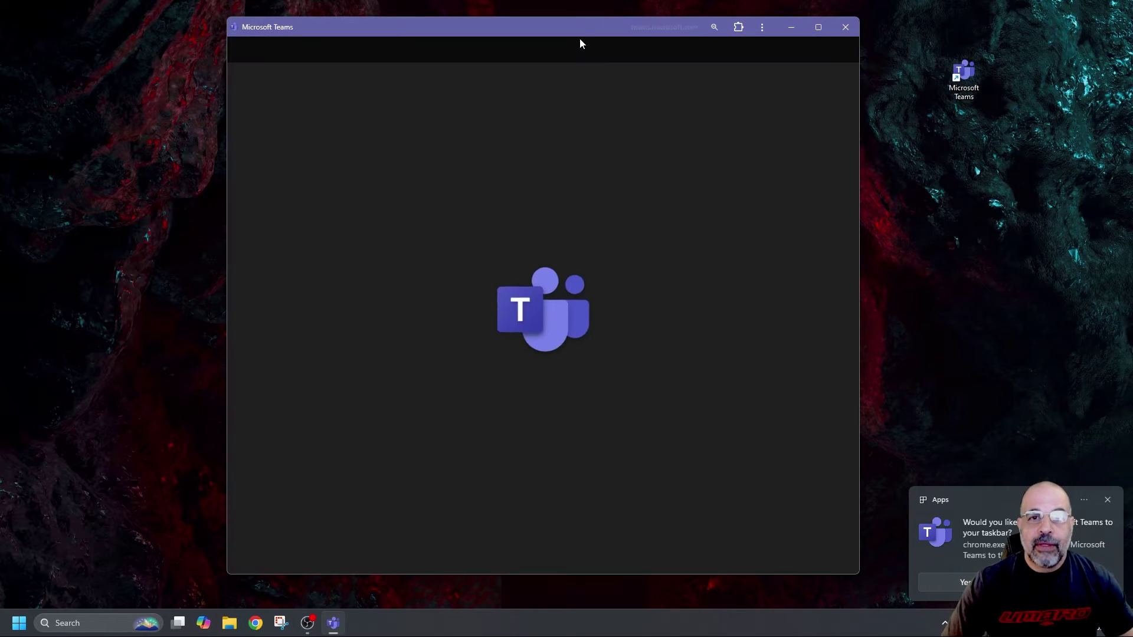
pyautogui.moveTo(572, 27); pyautogui.dragTo(590, 40)
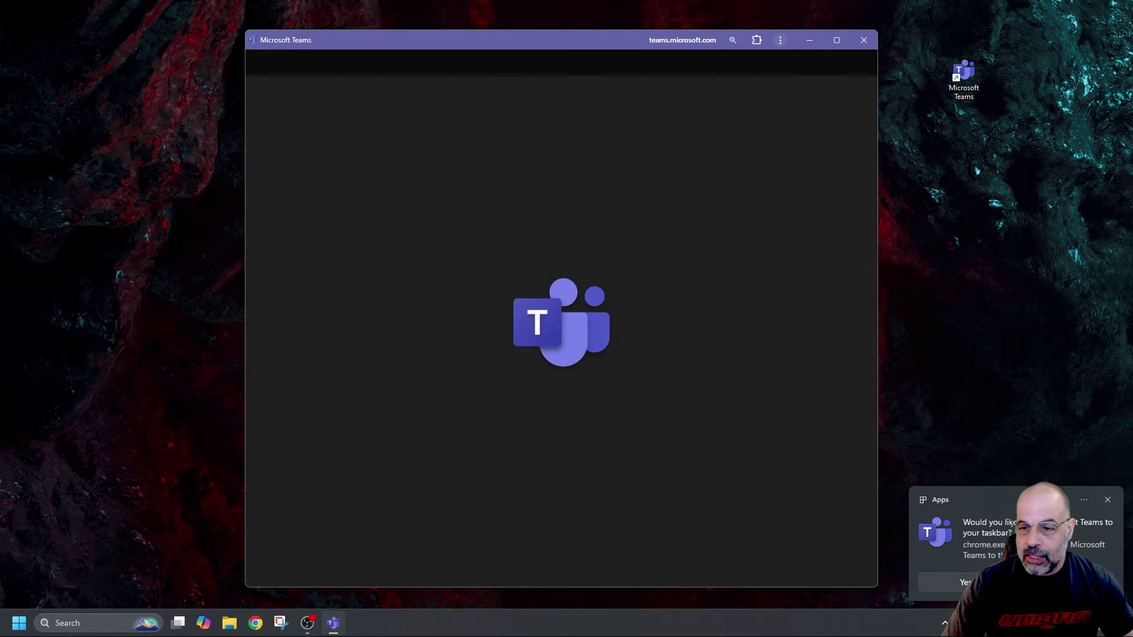